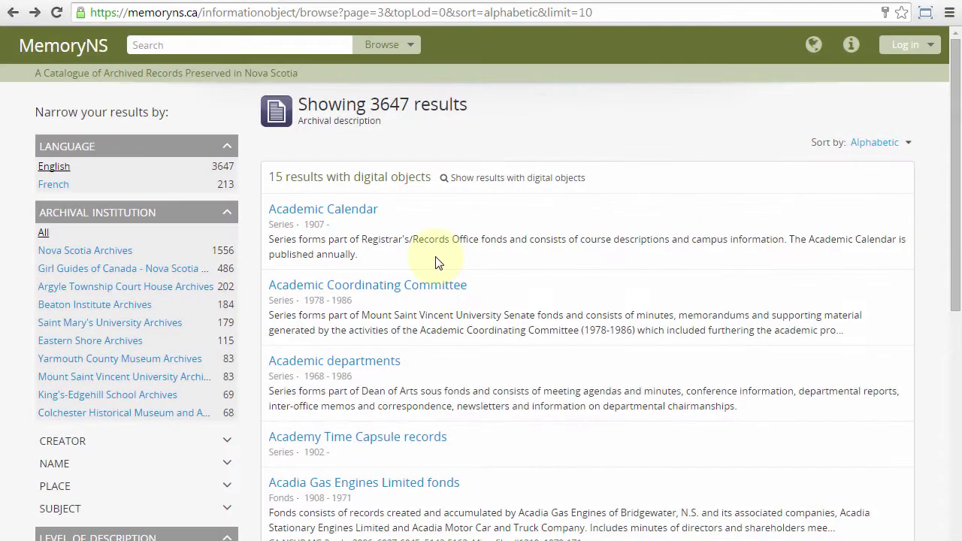
Enter "harris" as a global search term to preview its matching descriptions without running the search.
{"action": "left_click", "coordinate": [269, 43]}
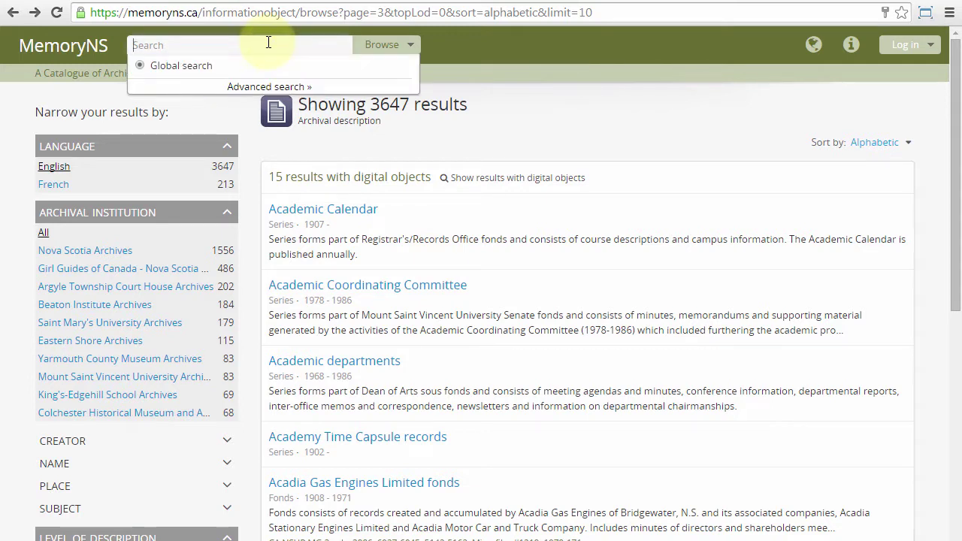
{"action": "type", "text": "harri"}
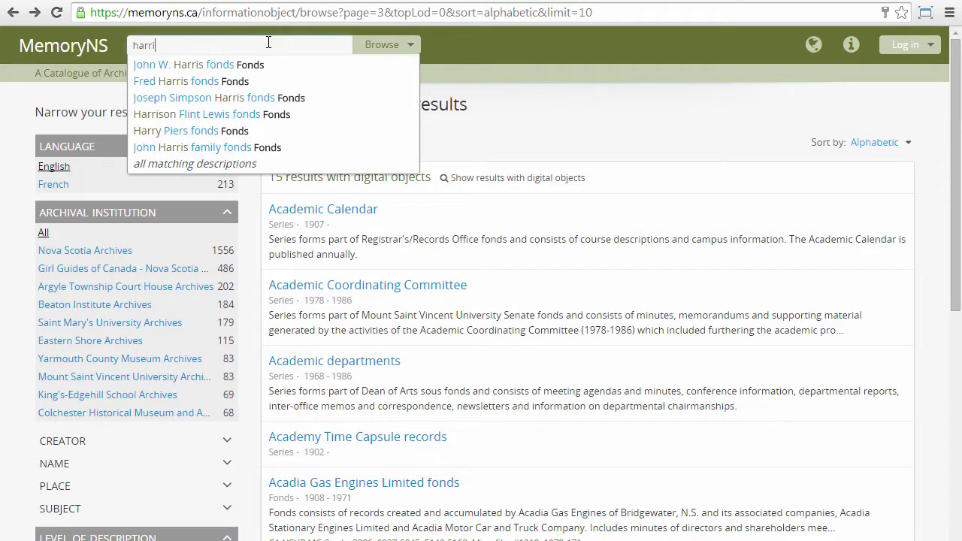
{"action": "type", "text": "s"}
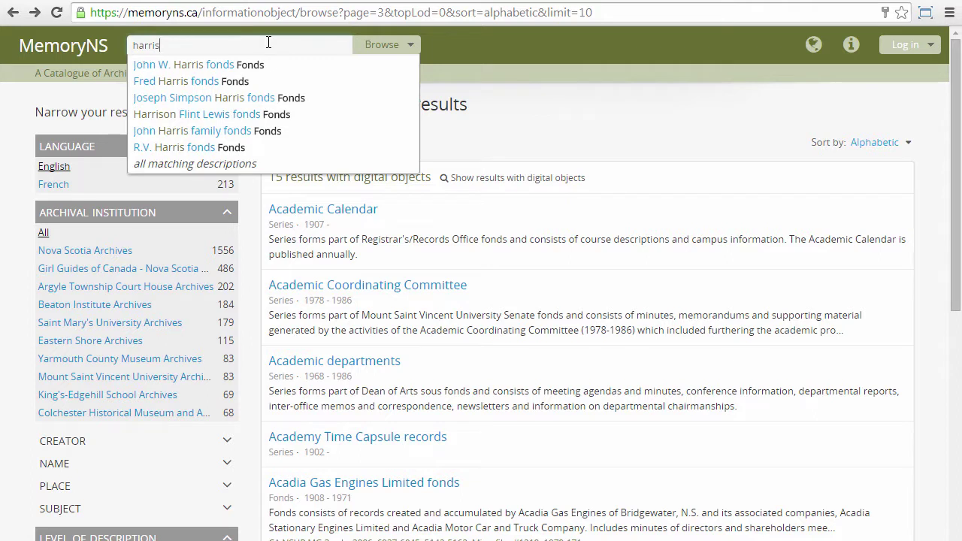
Replace the global search term with "secretary" to preview its matching descriptions.
{"action": "key", "text": "BackSpace"}
{"action": "key", "text": "BackSpace"}
{"action": "key", "text": "BackSpace"}
{"action": "key", "text": "BackSpace"}
{"action": "key", "text": "BackSpace"}
{"action": "key", "text": "BackSpace"}
{"action": "type", "text": "sec"}
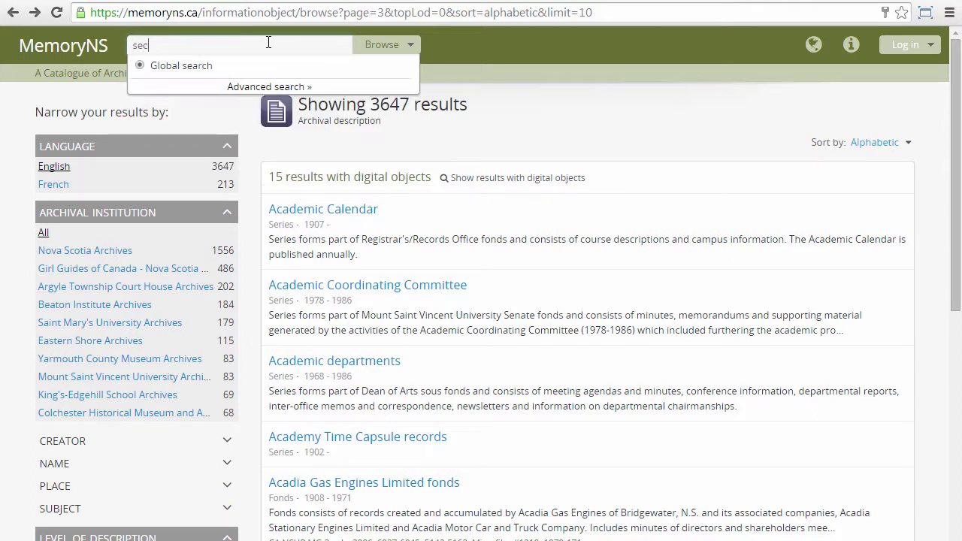
{"action": "type", "text": "retary"}
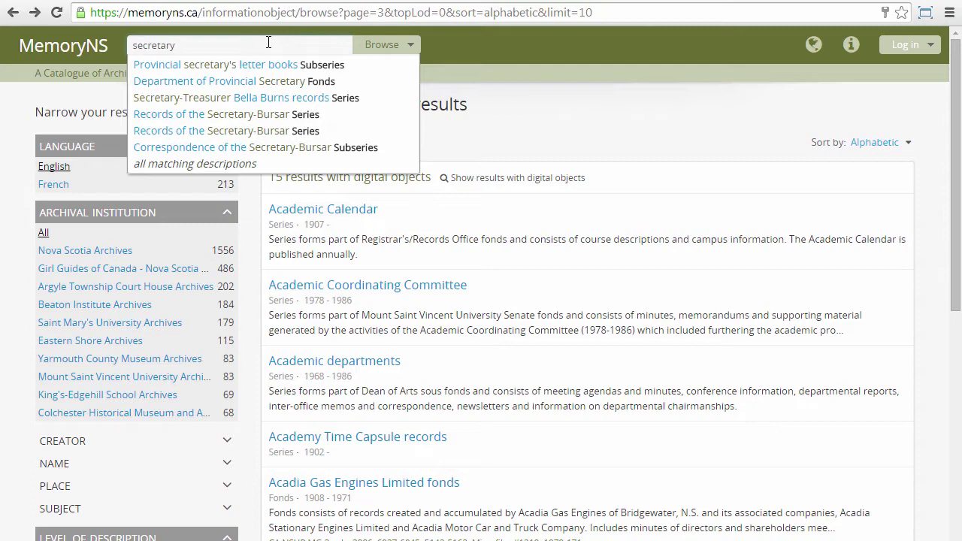
Replace the global search term with "argyle" to preview its matching descriptions.
{"action": "key", "text": "ctrl+a"}
{"action": "key", "text": "BackSpace"}
{"action": "type", "text": "arg"}
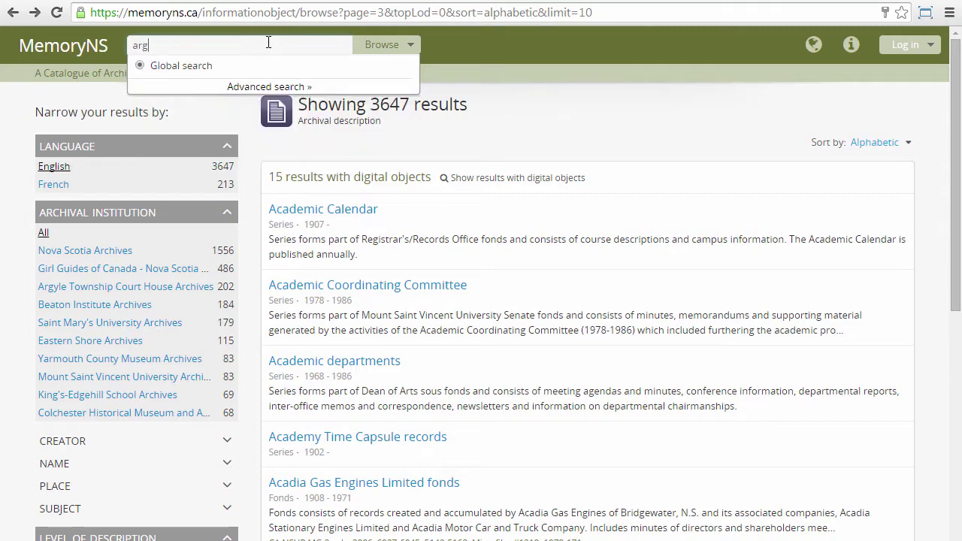
{"action": "type", "text": "yle"}
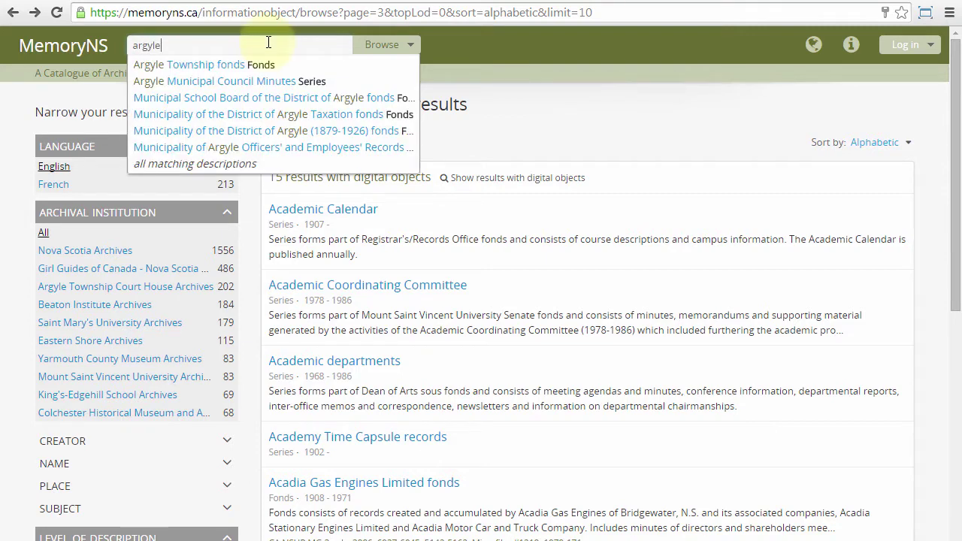
Run a global search of the catalogue for "harris".
{"action": "left_click", "coordinate": [240, 81]}
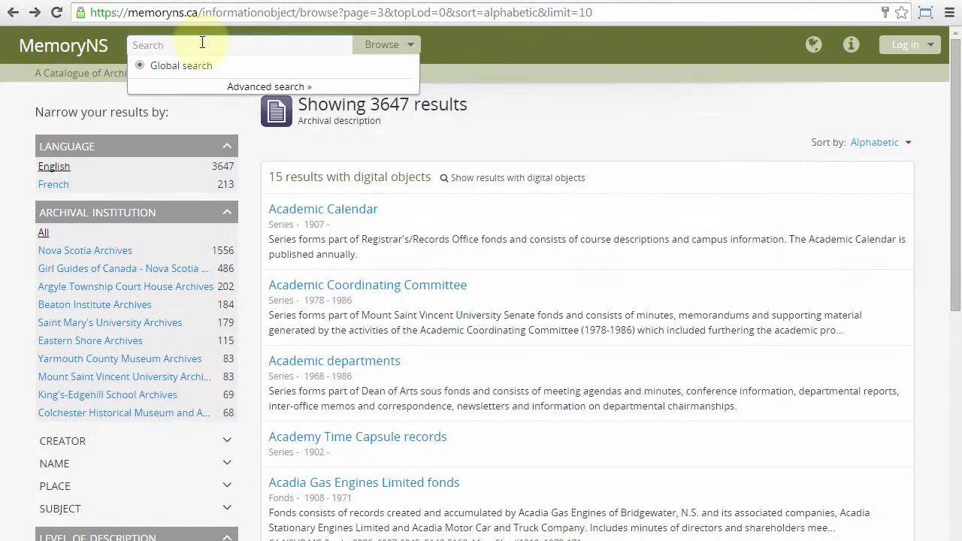
{"action": "type", "text": "harris"}
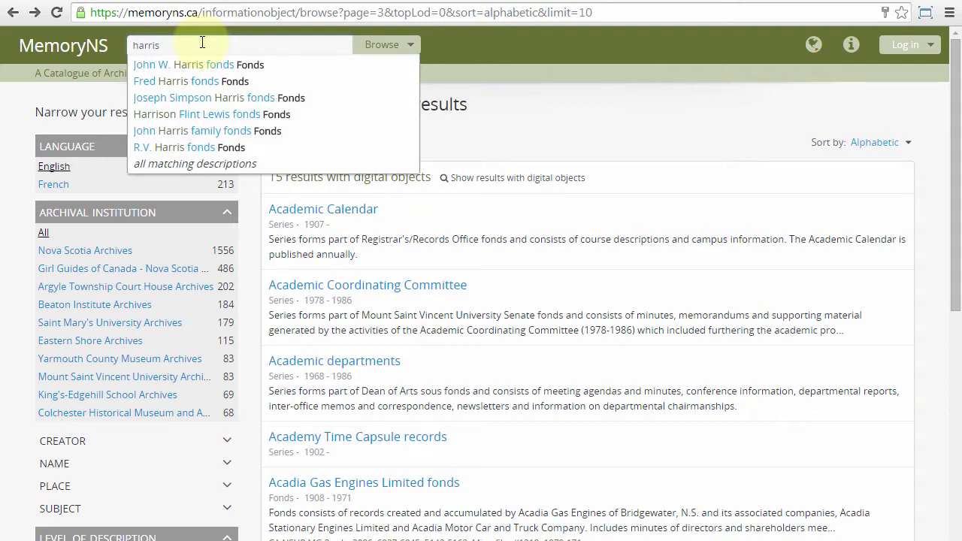
{"action": "key", "text": "Return"}
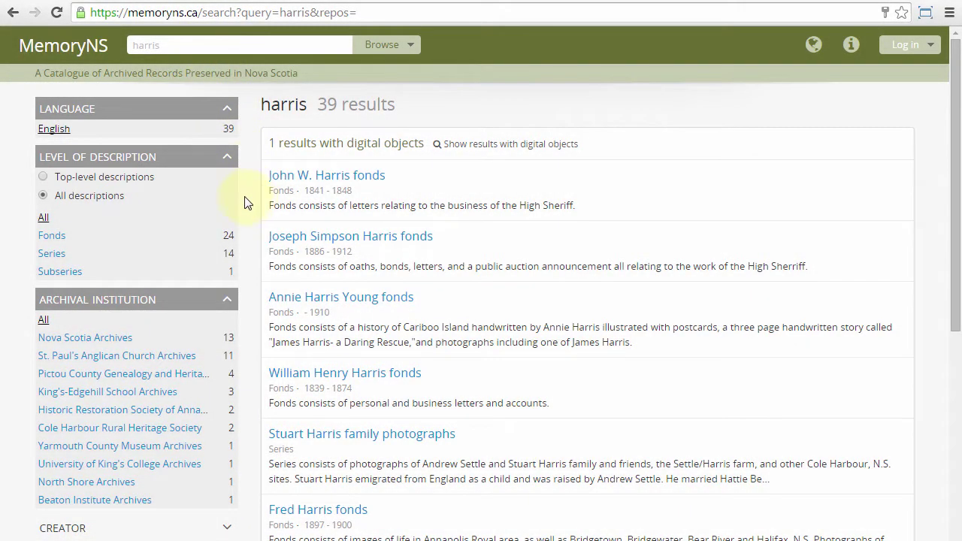
Open the advanced search form.
{"action": "left_click", "coordinate": [120, 183]}
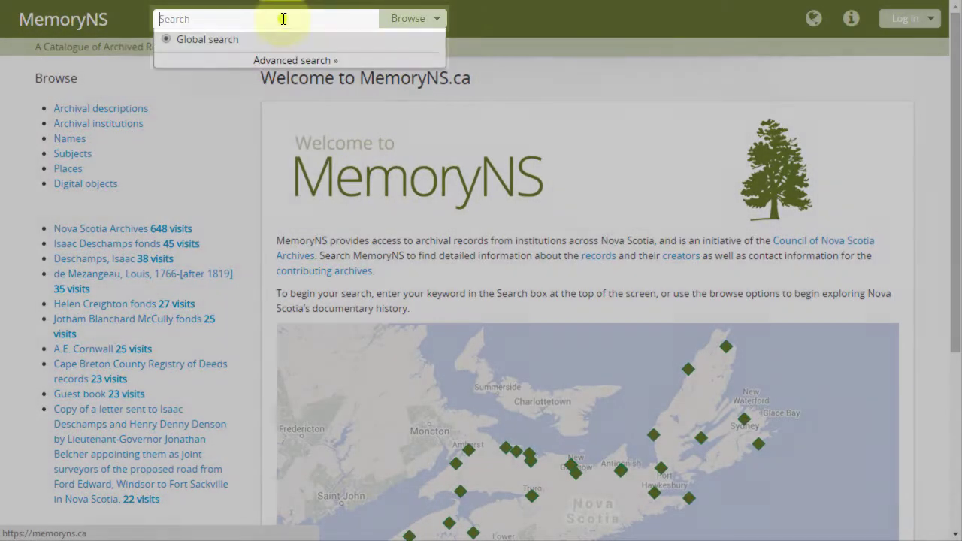
{"action": "left_click", "coordinate": [292, 62]}
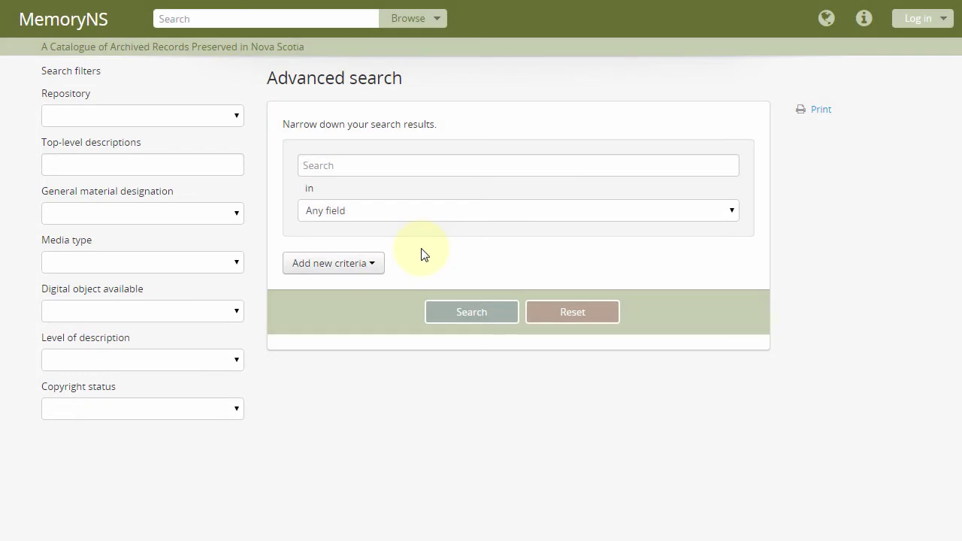
Examine the options of the repository, general material designation, media type, digital object, level of description and copyright status filters.
{"action": "left_click", "coordinate": [230, 114]}
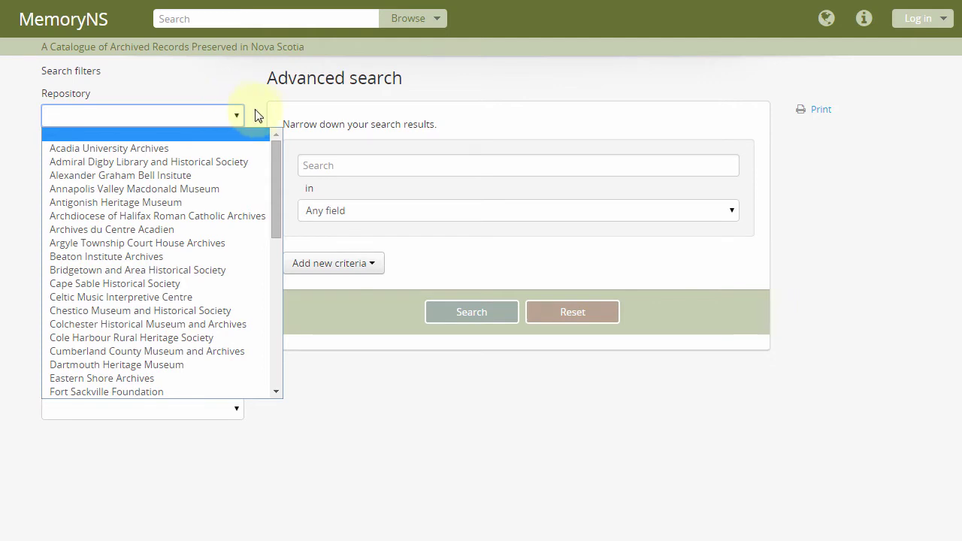
{"action": "left_click", "coordinate": [258, 112]}
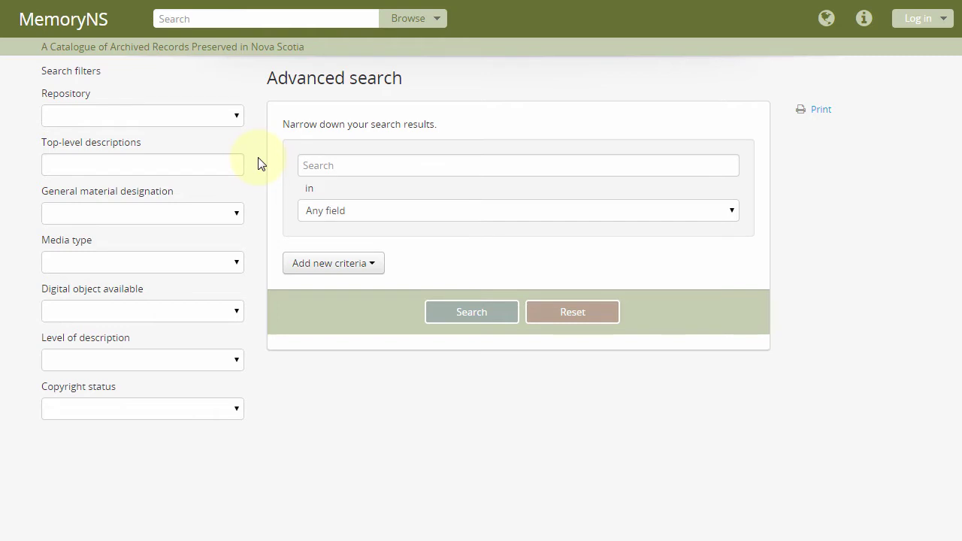
{"action": "left_click", "coordinate": [236, 216]}
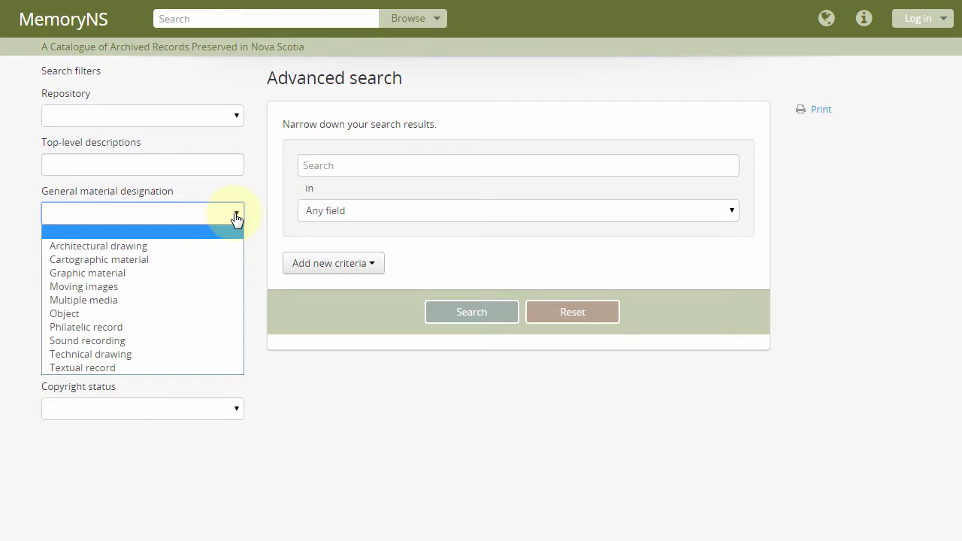
{"action": "left_click", "coordinate": [254, 218]}
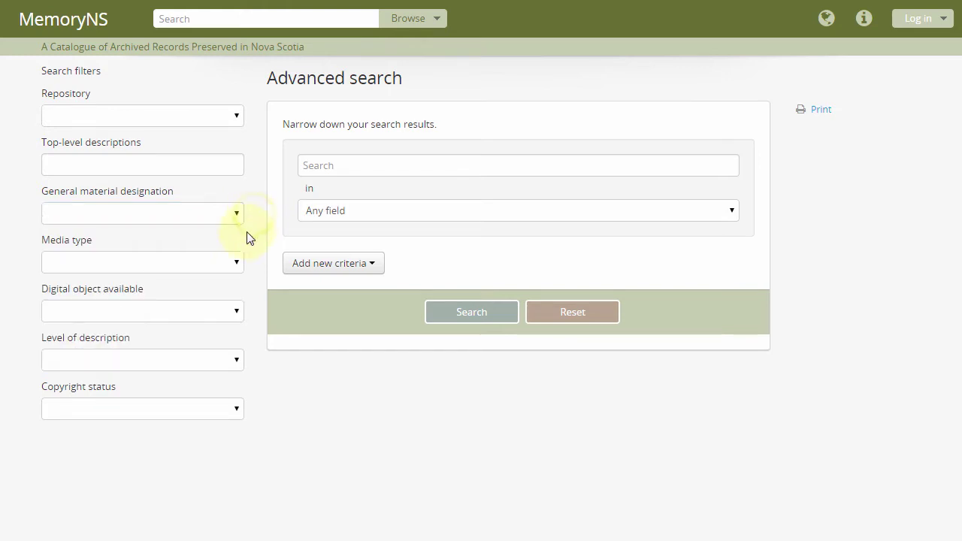
{"action": "left_click", "coordinate": [239, 266]}
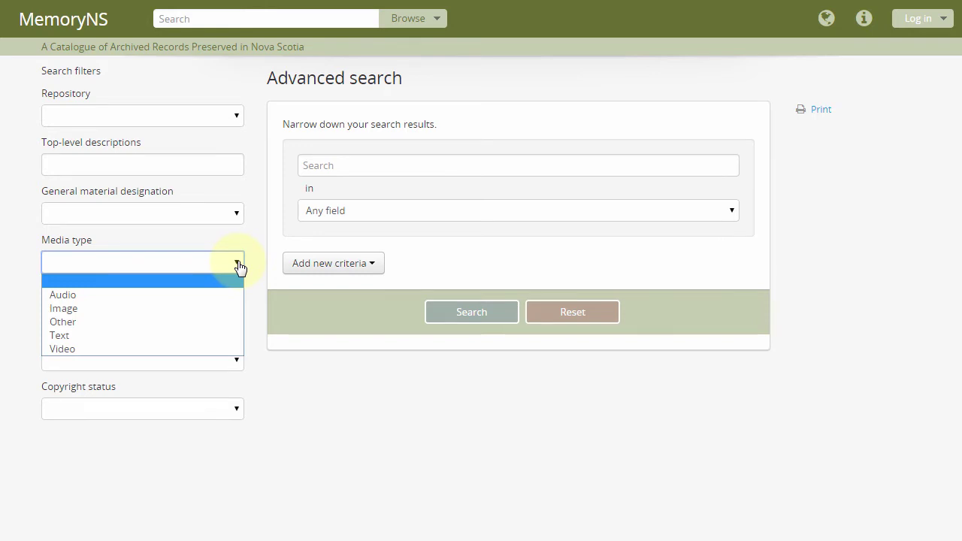
{"action": "left_click", "coordinate": [257, 264]}
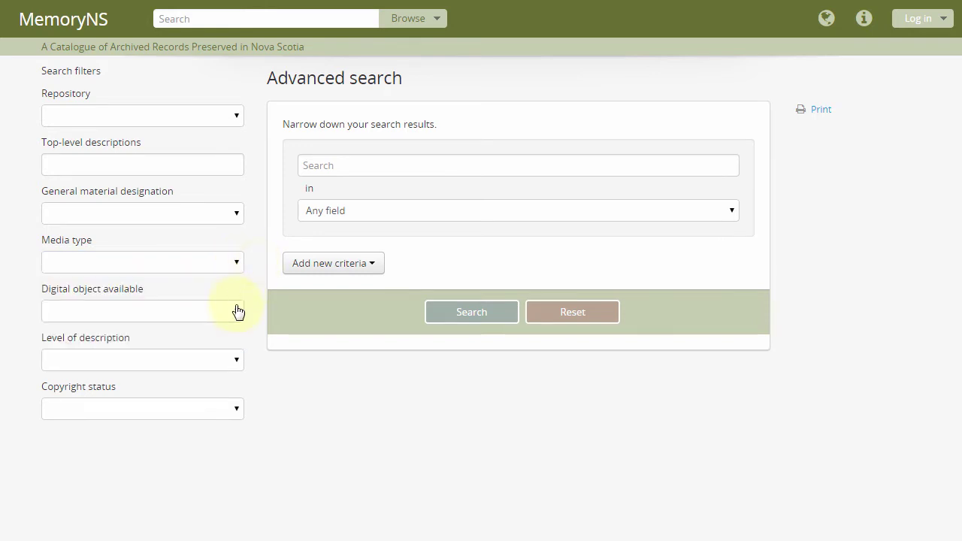
{"action": "left_click", "coordinate": [235, 314]}
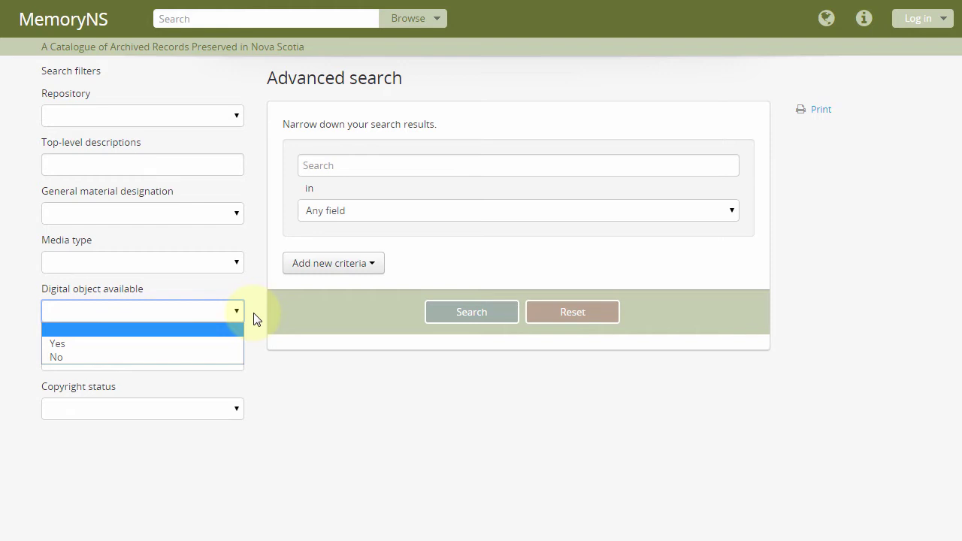
{"action": "left_click", "coordinate": [254, 319]}
{"action": "left_click", "coordinate": [236, 363]}
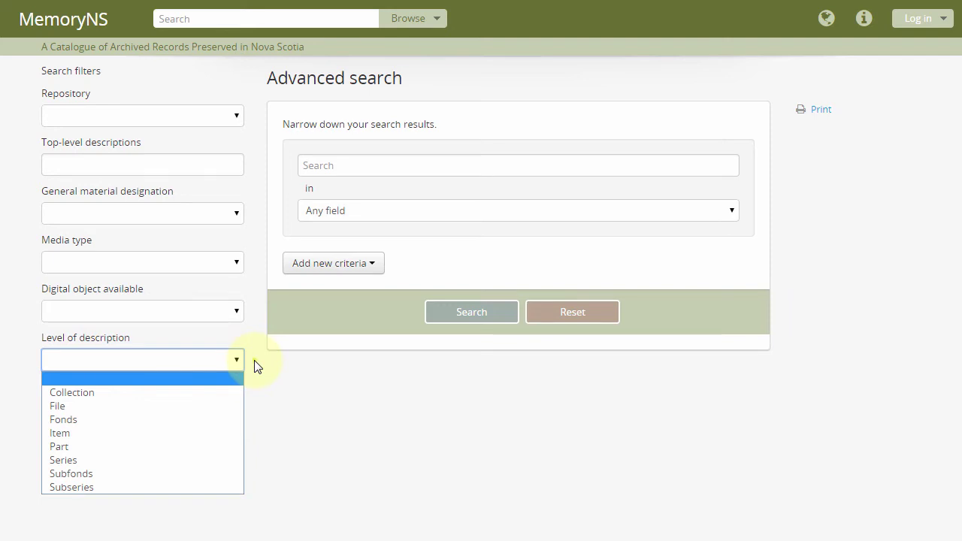
{"action": "left_click", "coordinate": [254, 367]}
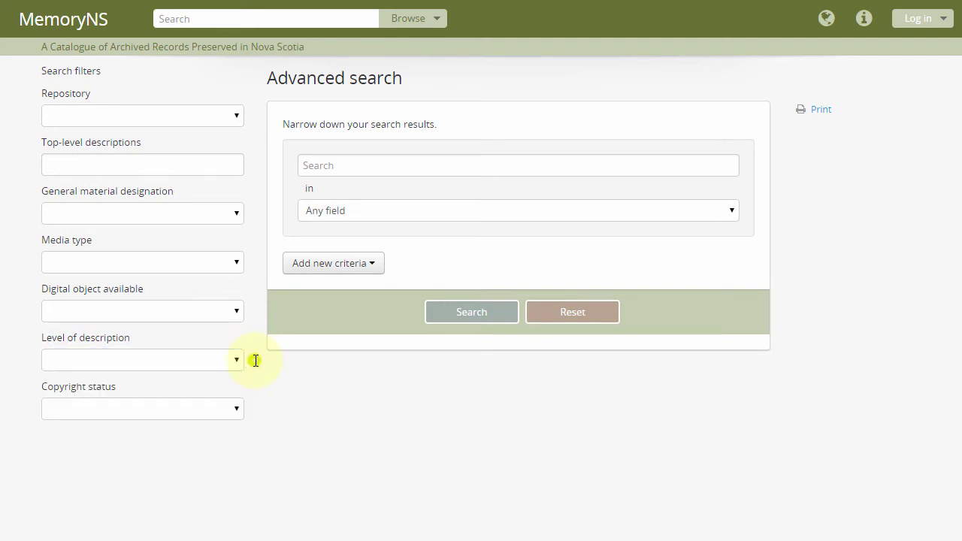
{"action": "left_click", "coordinate": [236, 411]}
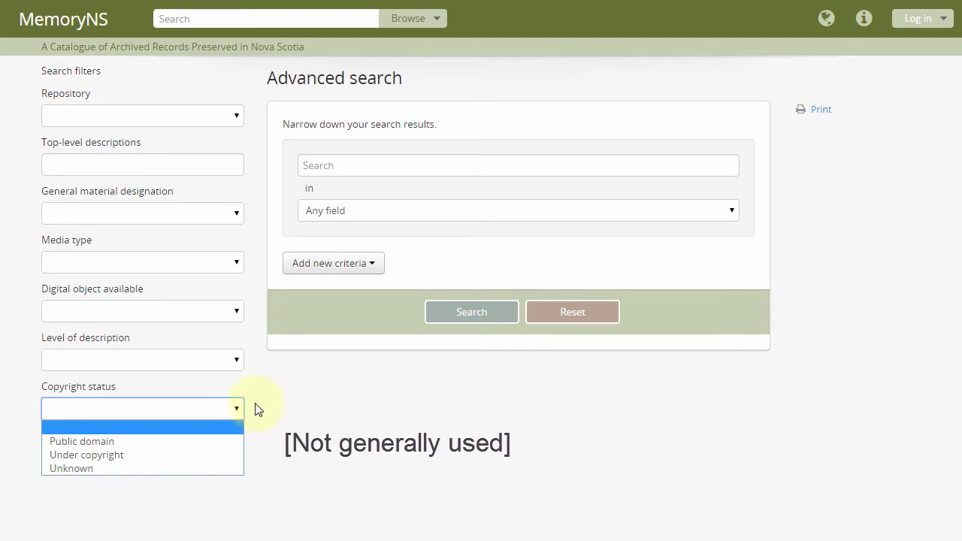
{"action": "left_click", "coordinate": [255, 409]}
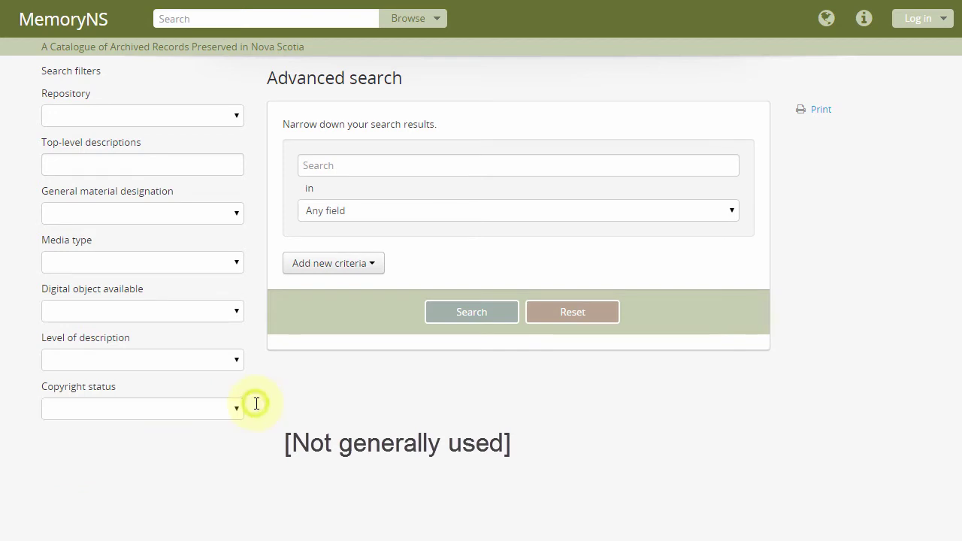
Search for "memorial" in any field, restricted to the top-level description Fonds MG 1 volume 258 - Isaac Deschamps.
{"action": "left_click", "coordinate": [131, 164]}
{"action": "type", "text": "isa"}
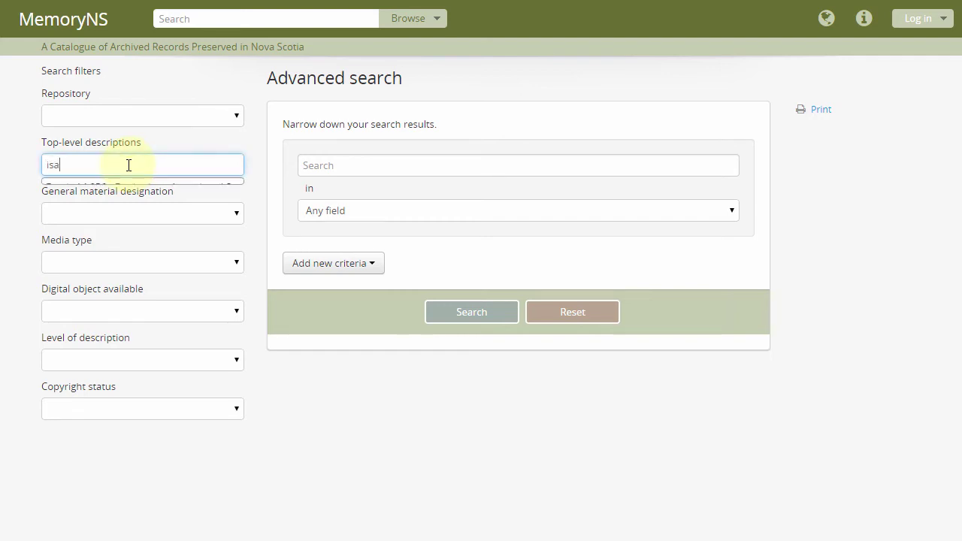
{"action": "type", "text": "ac desc"}
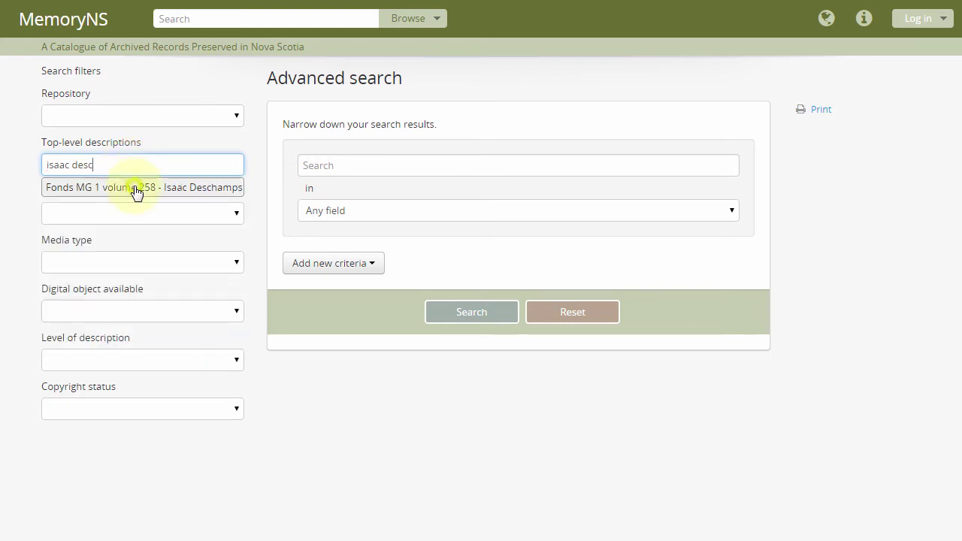
{"action": "left_click", "coordinate": [135, 188]}
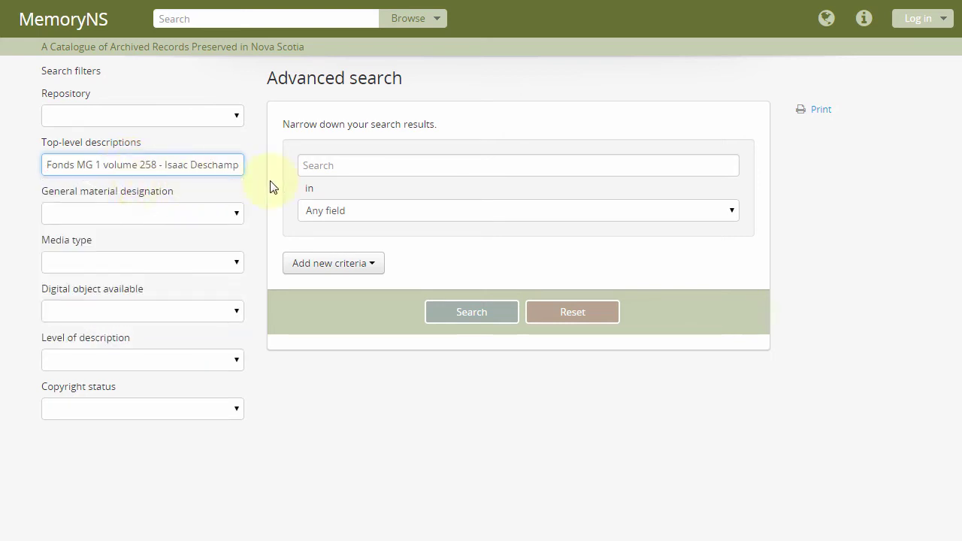
{"action": "left_click", "coordinate": [350, 165]}
{"action": "type", "text": "memorial"}
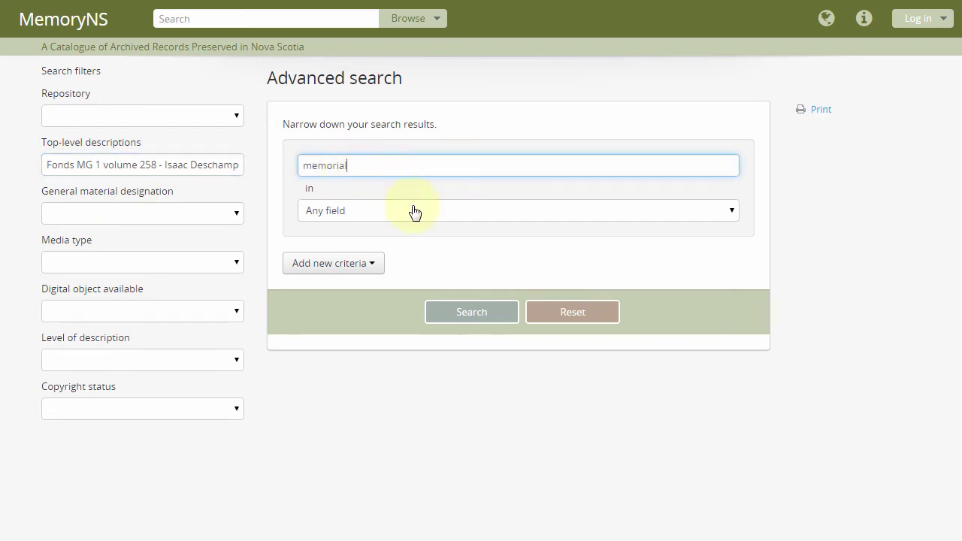
{"action": "left_click", "coordinate": [450, 318]}
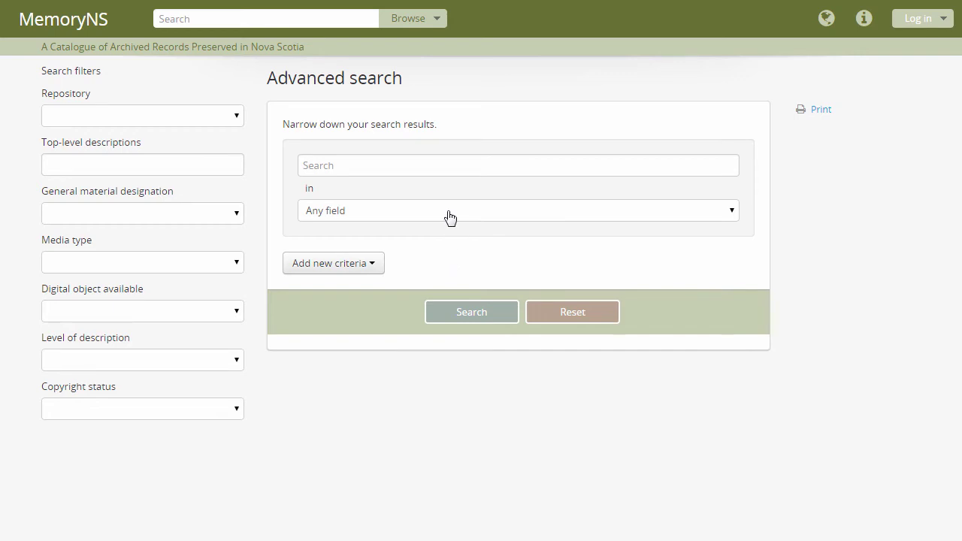
Review the searchable fields and run an advanced search for "Breton" in any field.
{"action": "left_click", "coordinate": [449, 217]}
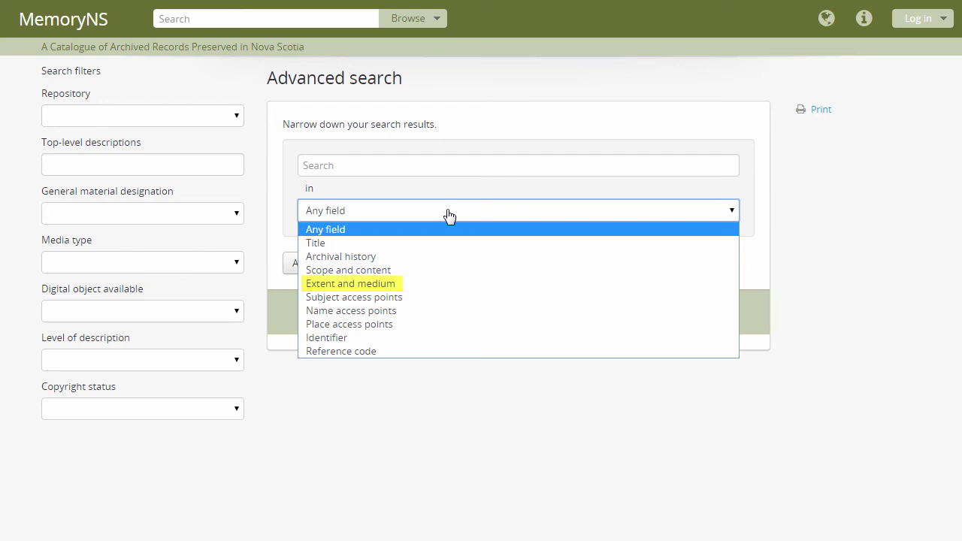
{"action": "left_click", "coordinate": [449, 215]}
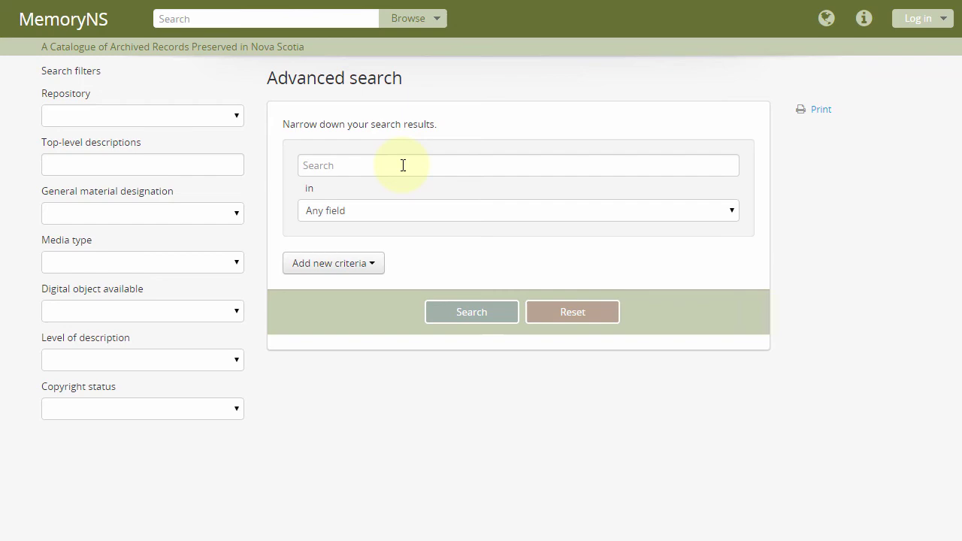
{"action": "left_click", "coordinate": [403, 165]}
{"action": "type", "text": "Breton"}
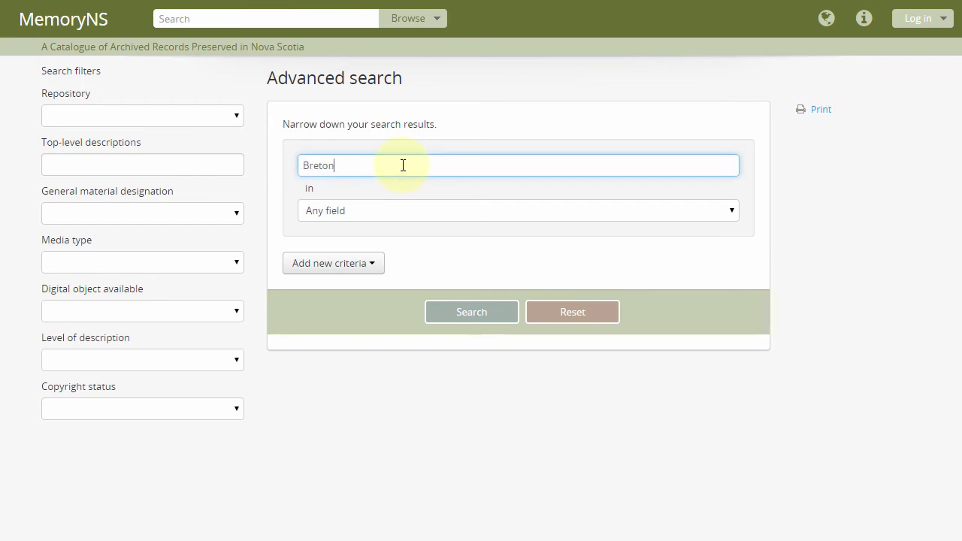
{"action": "left_click", "coordinate": [464, 311]}
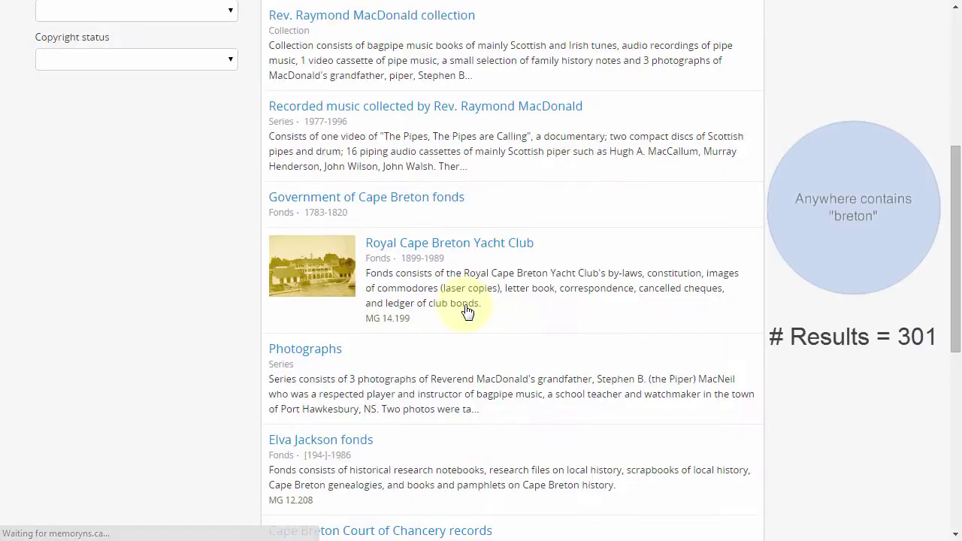
Restrict the "Breton" criterion to the Title field and rerun the advanced search.
{"action": "left_click_drag", "start_coordinate": [956, 269], "coordinate": [957, 126]}
{"action": "left_click", "coordinate": [415, 211]}
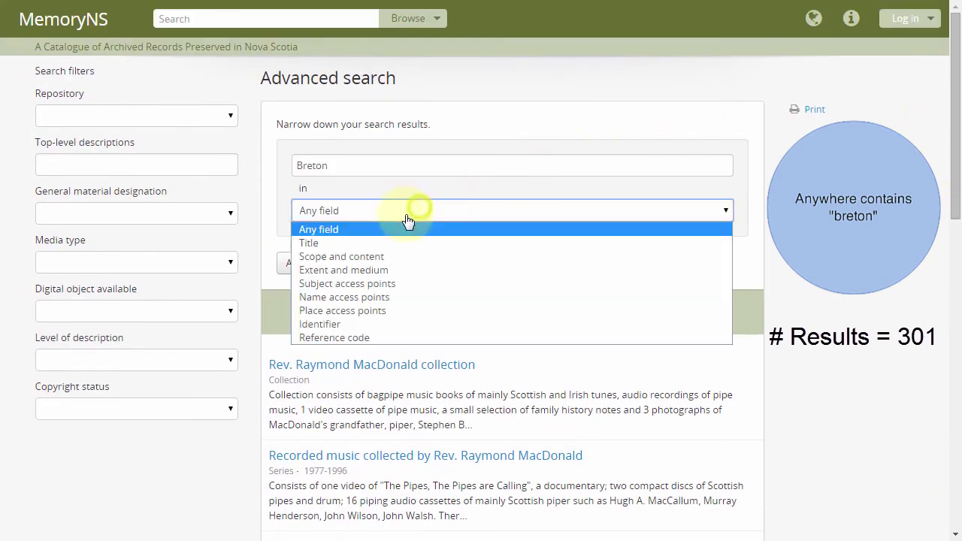
{"action": "left_click", "coordinate": [356, 239]}
{"action": "left_click", "coordinate": [456, 312]}
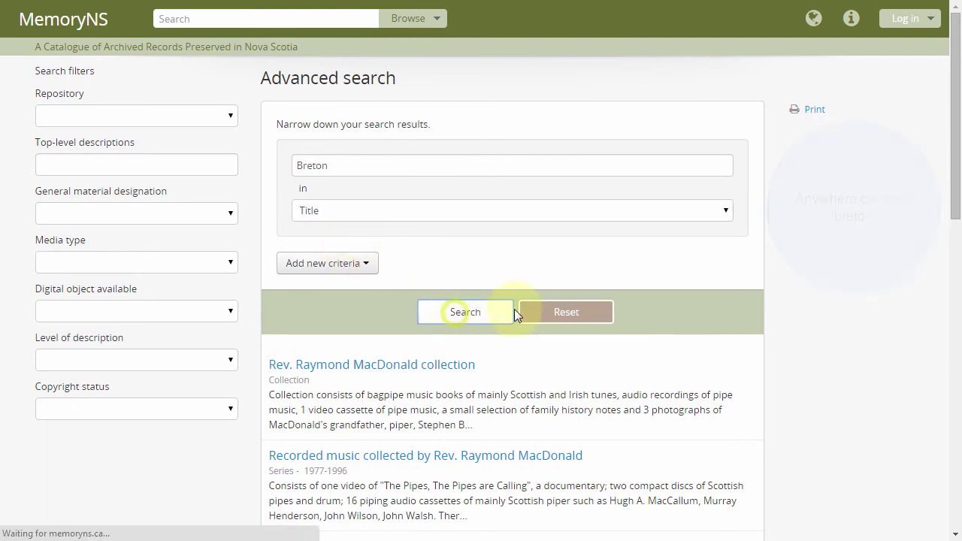
{"action": "left_click_drag", "start_coordinate": [957, 188], "coordinate": [953, 420]}
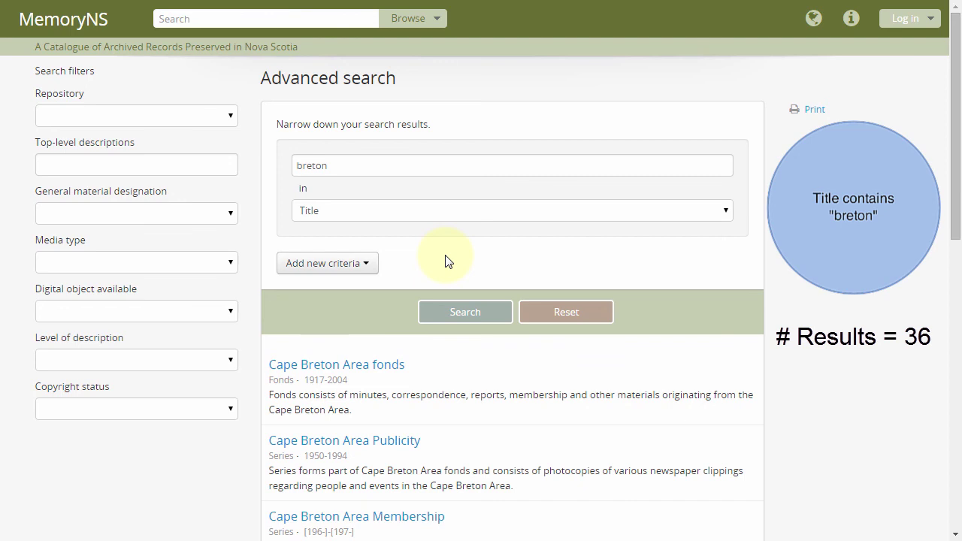
Add an And criterion for "correspondence" in any field and rerun the advanced search.
{"action": "left_click", "coordinate": [343, 265]}
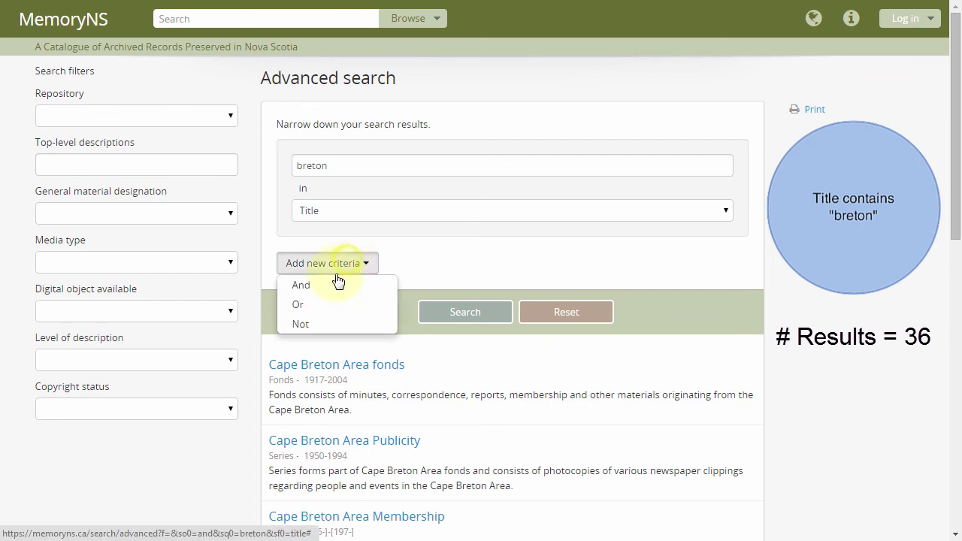
{"action": "left_click", "coordinate": [328, 286]}
{"action": "type", "text": "cor"}
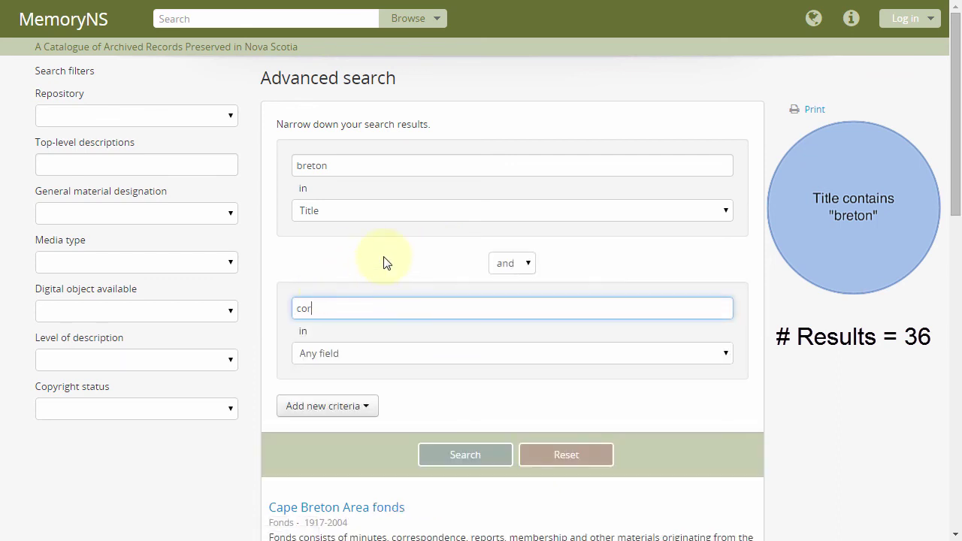
{"action": "type", "text": "respondence"}
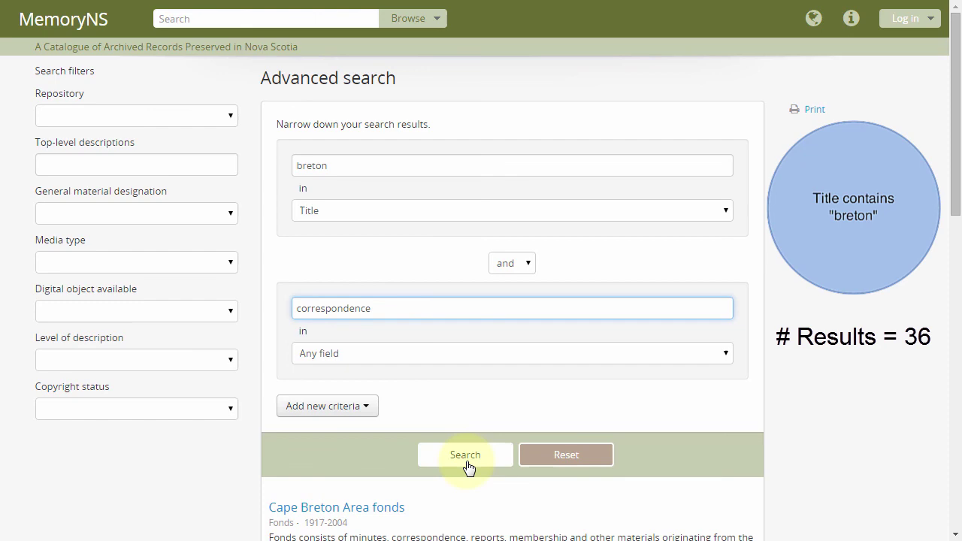
{"action": "left_click", "coordinate": [465, 456]}
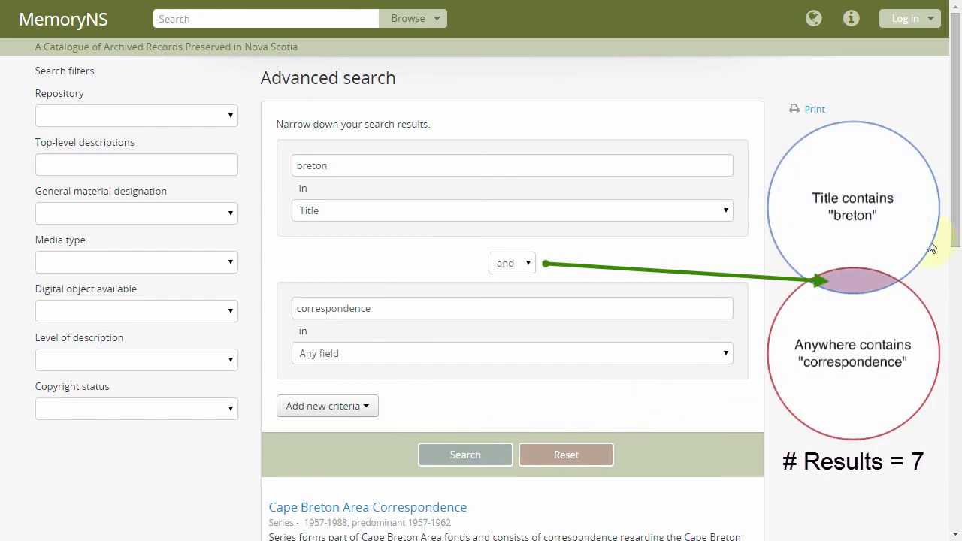
{"action": "left_click_drag", "start_coordinate": [953, 209], "coordinate": [940, 173]}
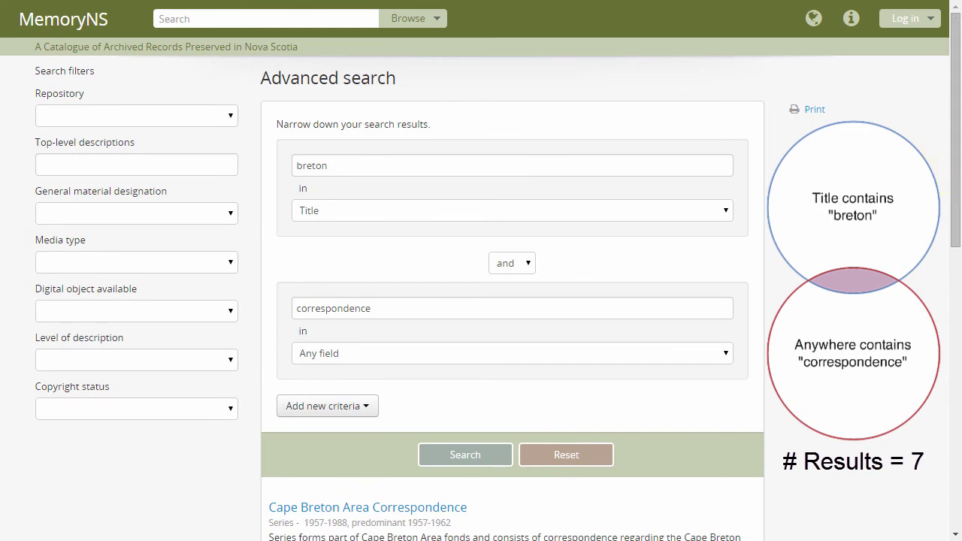